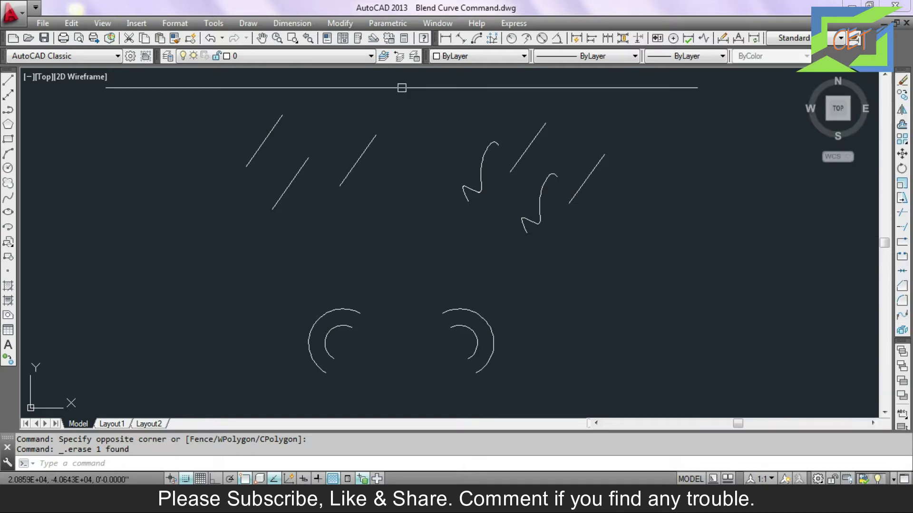
- Start the BLEND command with Tangent continuity, after dismissing the Modify menu
left_click(342, 23)
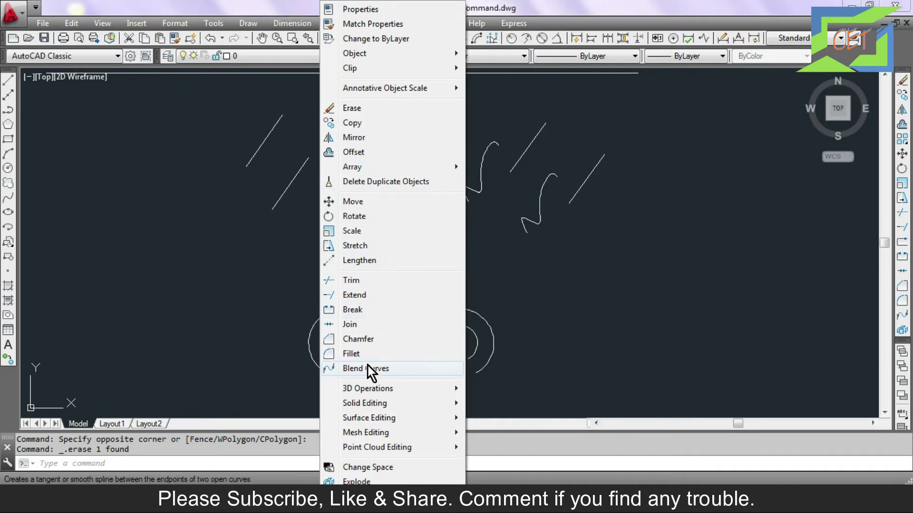
key("Escape")
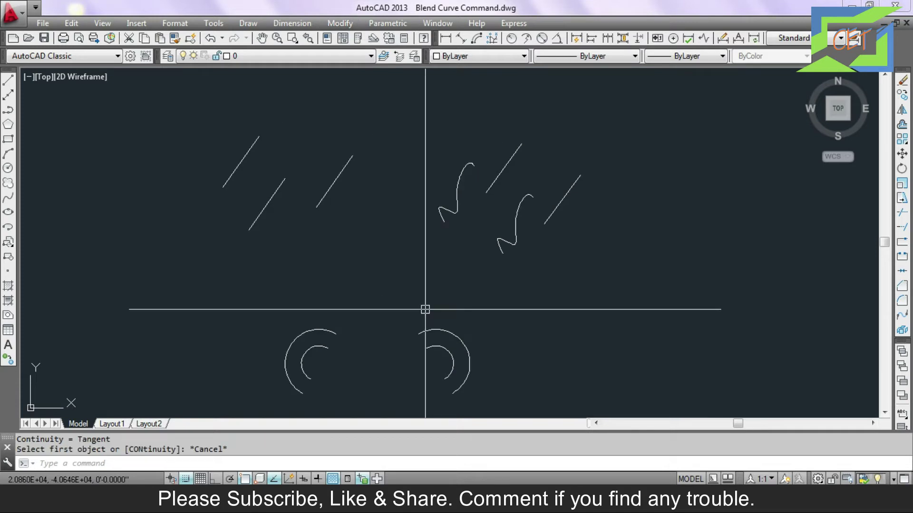
left_click(903, 316)
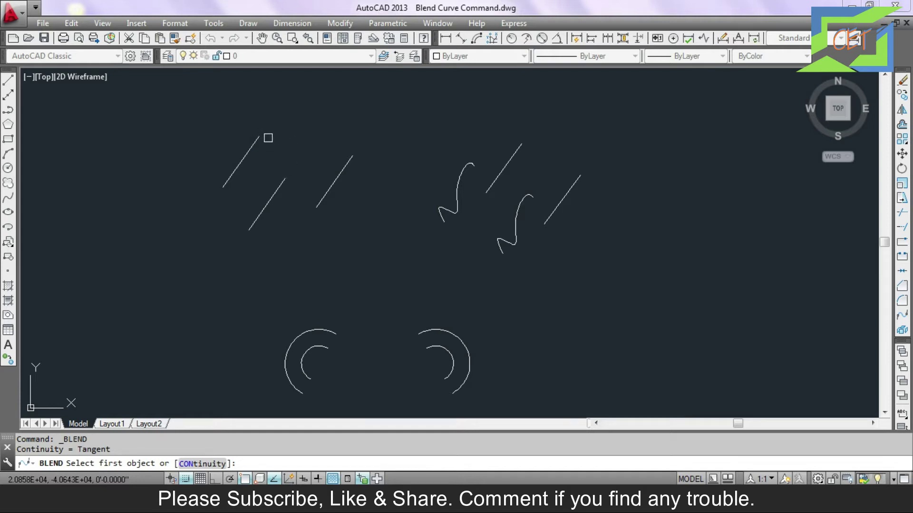
- Join the upper-left and lower diagonal lines with a tangent blend curve
left_click(254, 141)
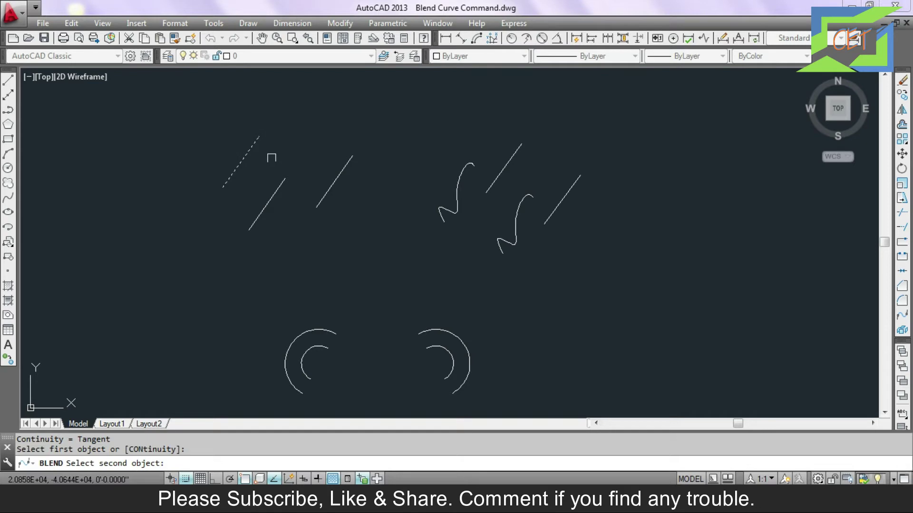
left_click(281, 177)
scroll(275, 131, "up", 4)
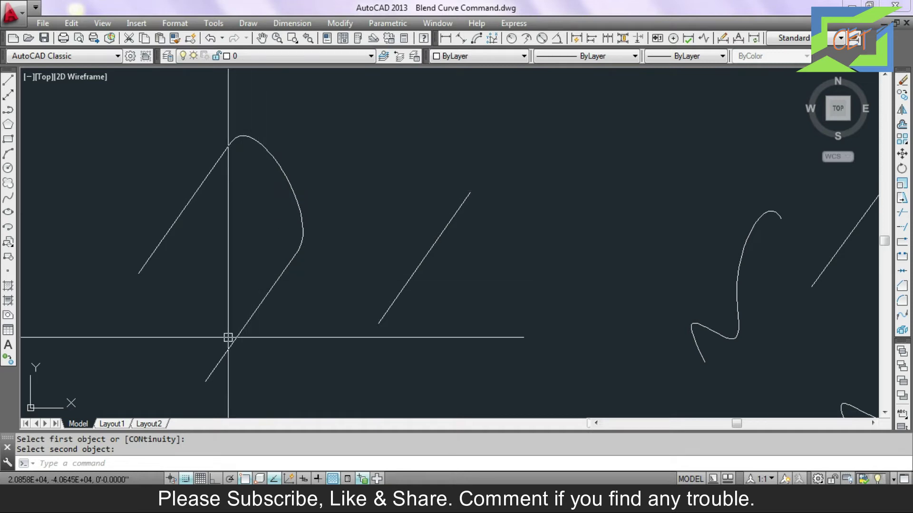
left_click(207, 378)
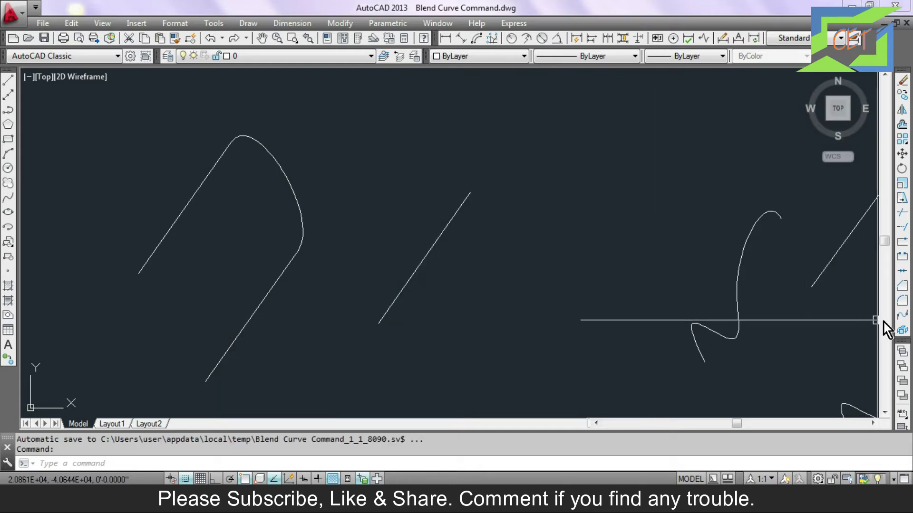
left_click(900, 316)
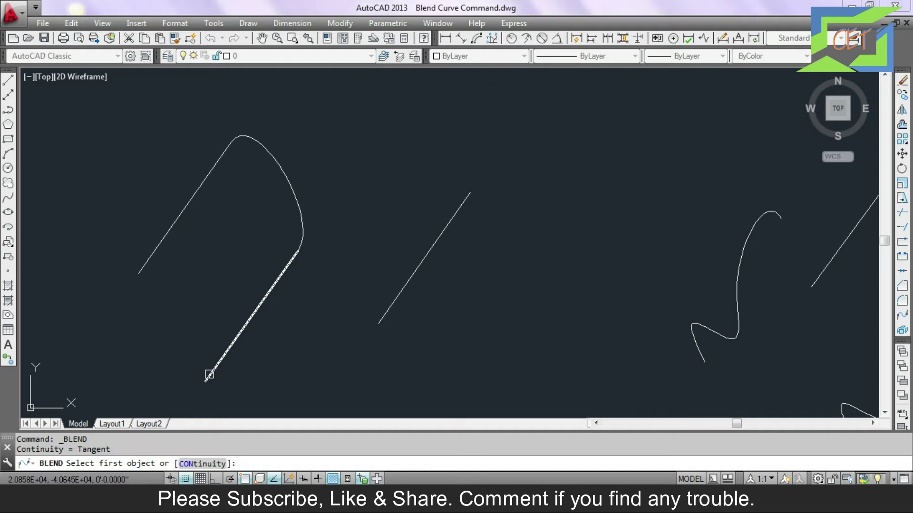
- Blend the lower end of the rounded shape to the top of the middle diagonal line
left_click(209, 375)
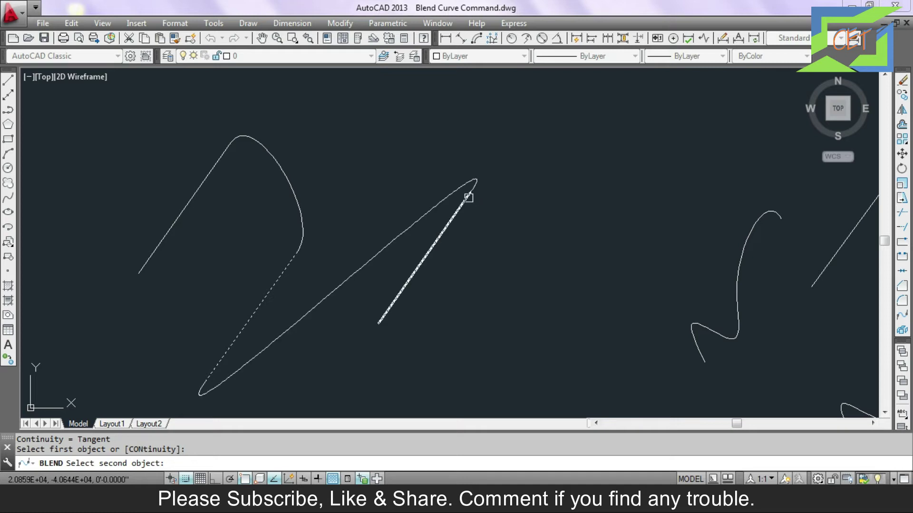
left_click(469, 197)
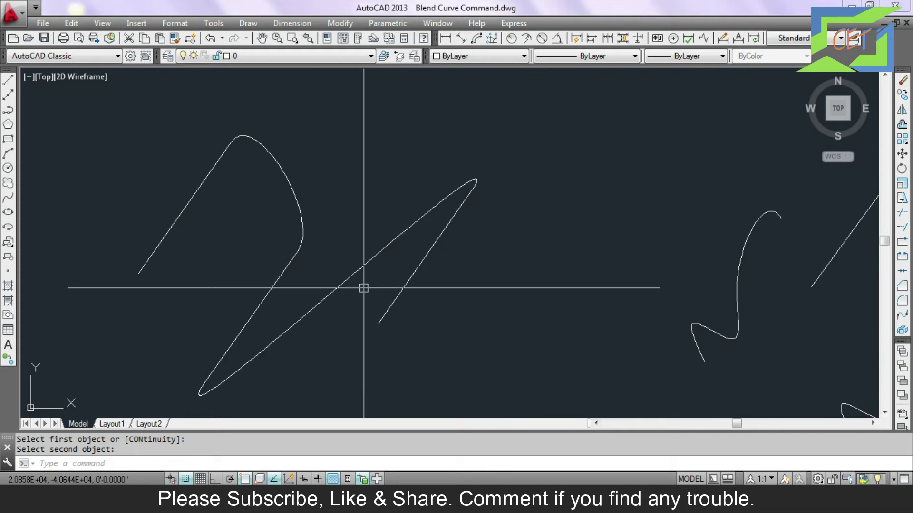
- Reshape the second blend curve by moving its end grip to a new point
left_click(363, 269)
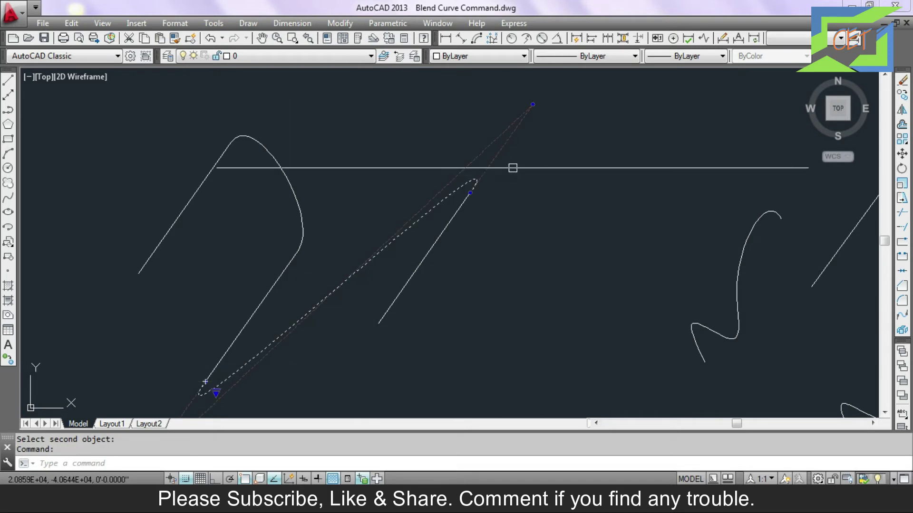
left_click(533, 104)
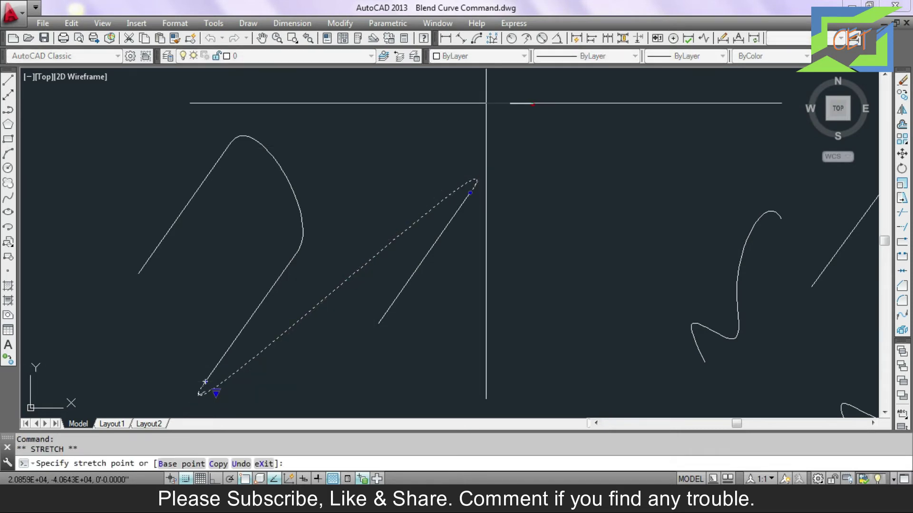
left_click(451, 103)
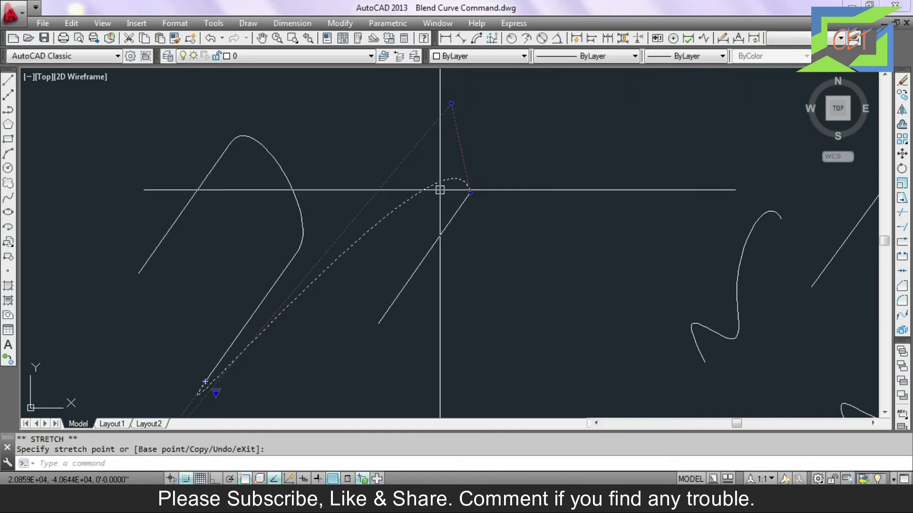
scroll(351, 285, "down", 1)
scroll(346, 305, "down", 1)
middle_click_drag(346, 305, 411, 189)
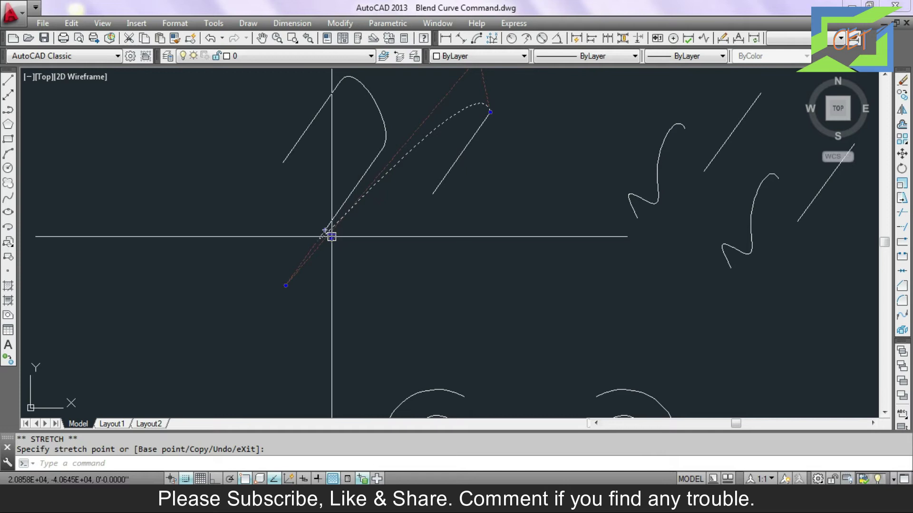
mouse_move(330, 236)
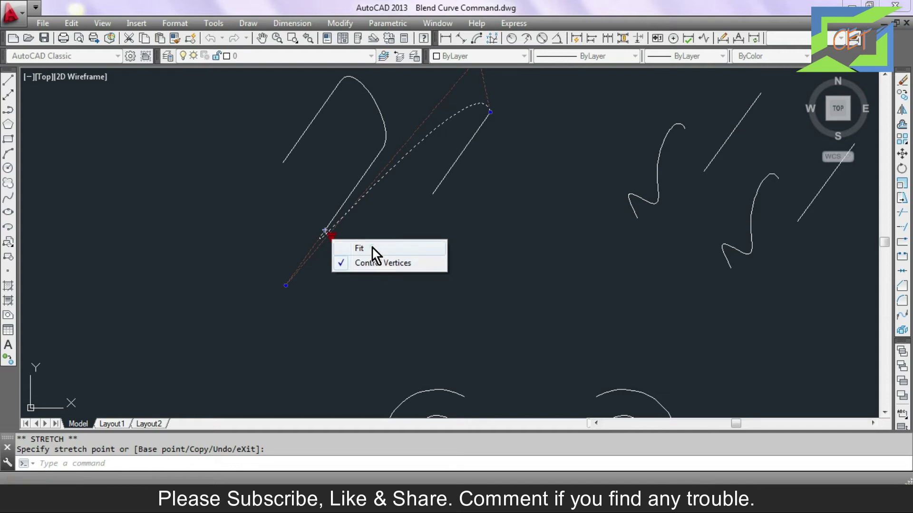
- Switch the curve's grips to Fit points and set its end back onto the middle line's top
left_click(372, 248)
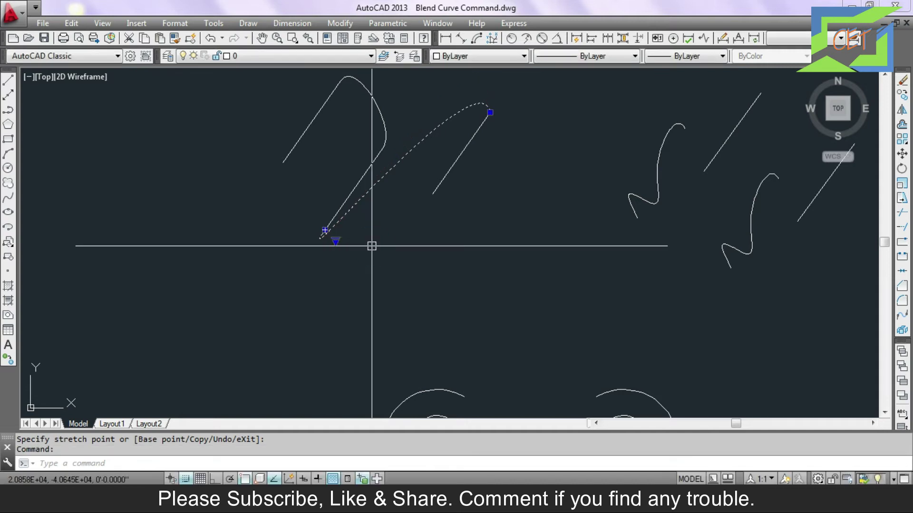
left_click(491, 112)
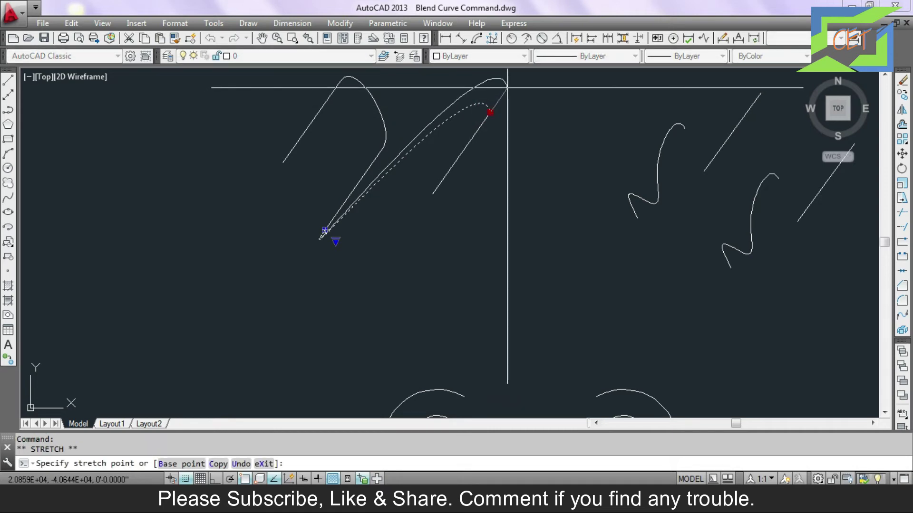
left_click(507, 87)
mouse_move(490, 112)
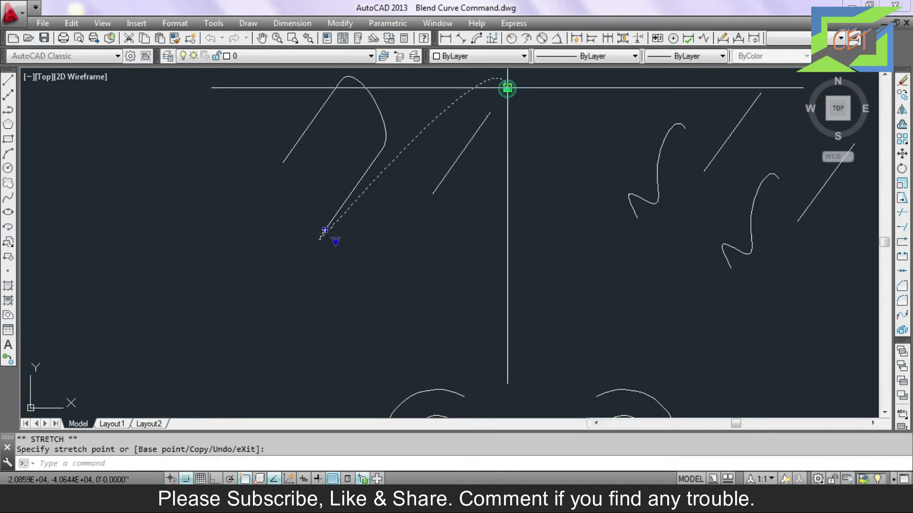
left_click(507, 87)
left_click(490, 112)
key("Escape")
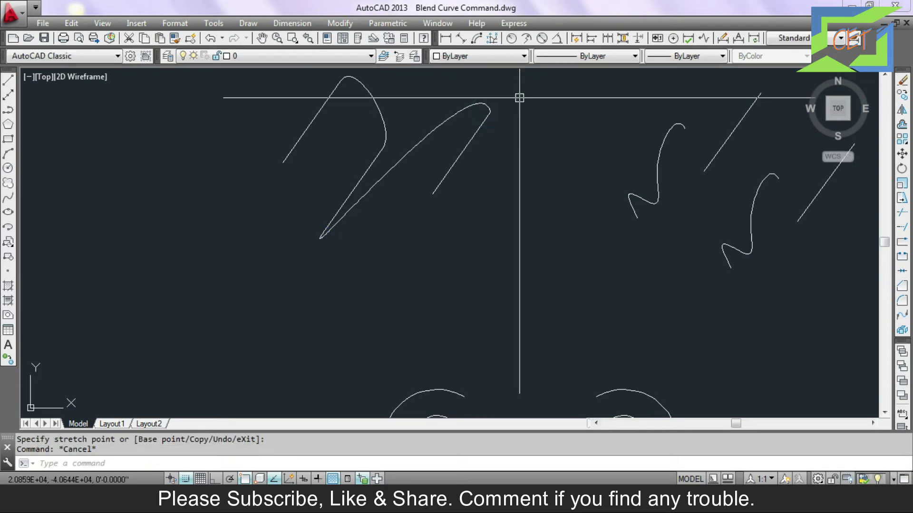
middle_click_drag(519, 106, 518, 173)
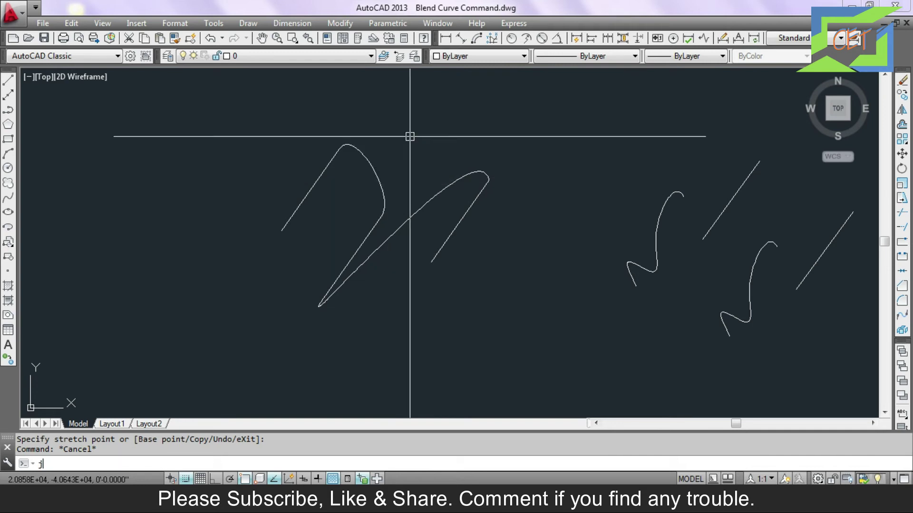
- Join the three left diagonal lines and two blend curves into one spline with JOIN
key("Return")
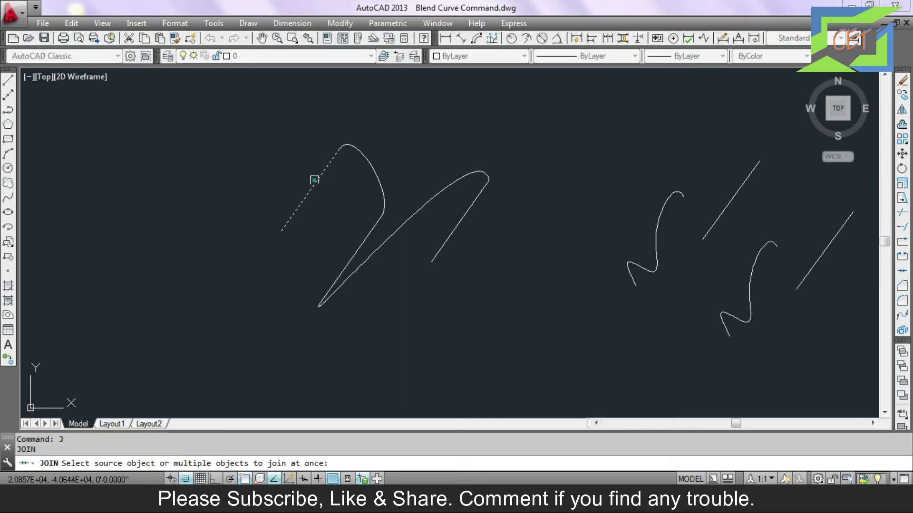
left_click(314, 180)
left_click(367, 162)
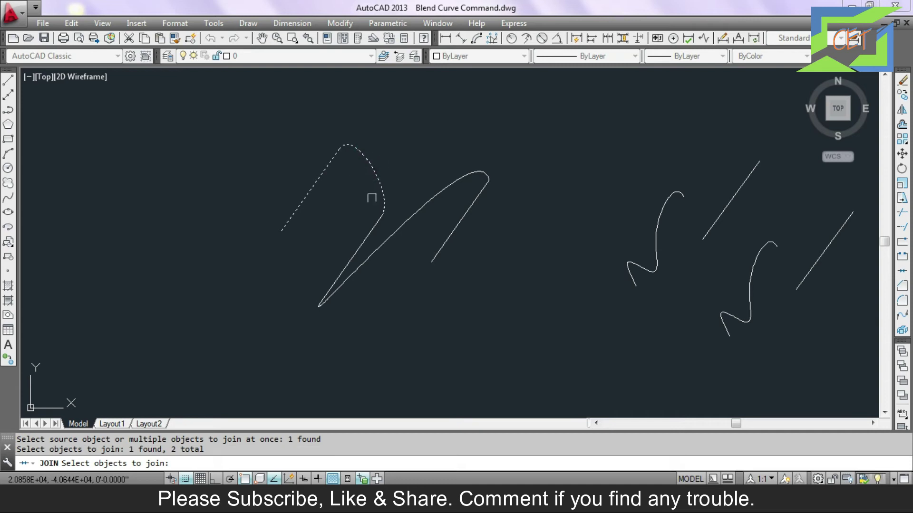
left_click(374, 225)
left_click(393, 230)
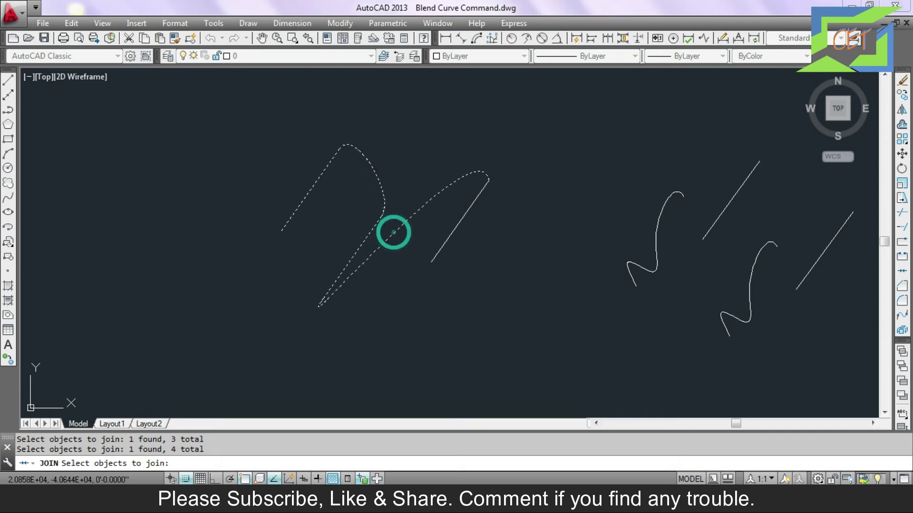
left_click(454, 231)
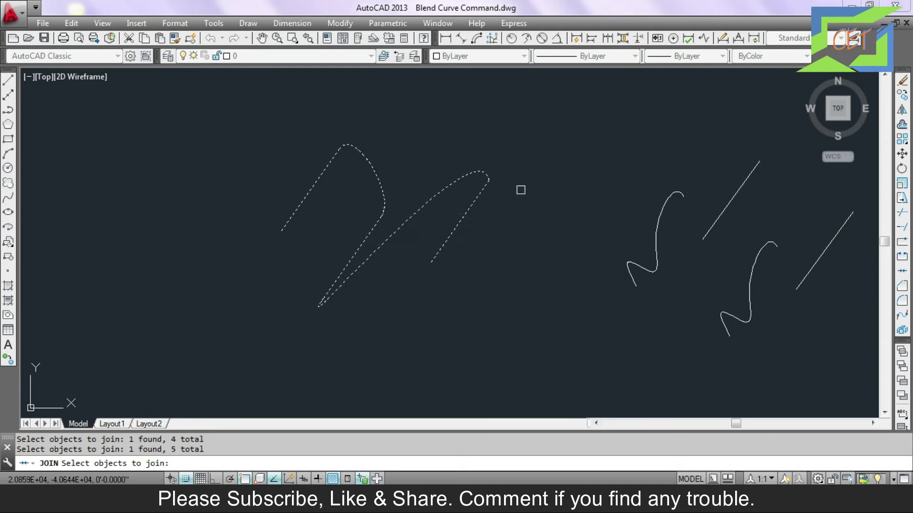
key("Return")
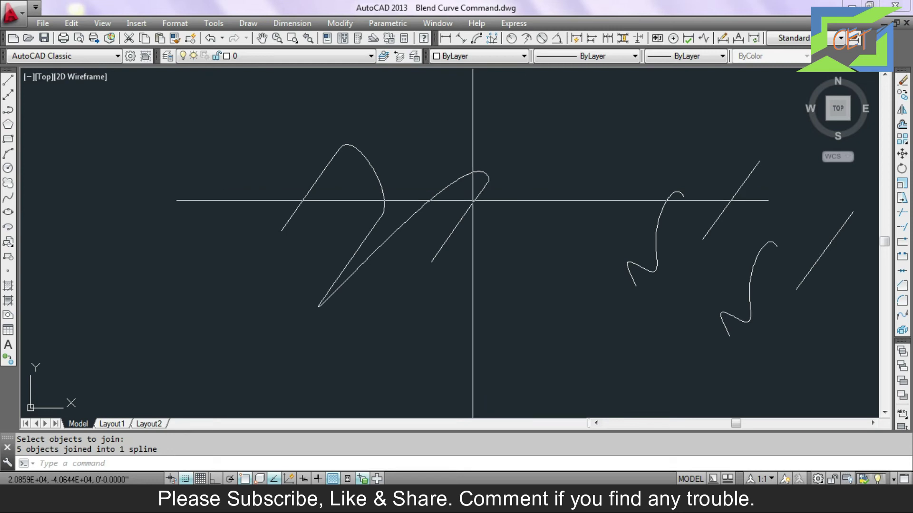
- Move one control vertex of the joined spline to a new point to reshape it
left_click(446, 185)
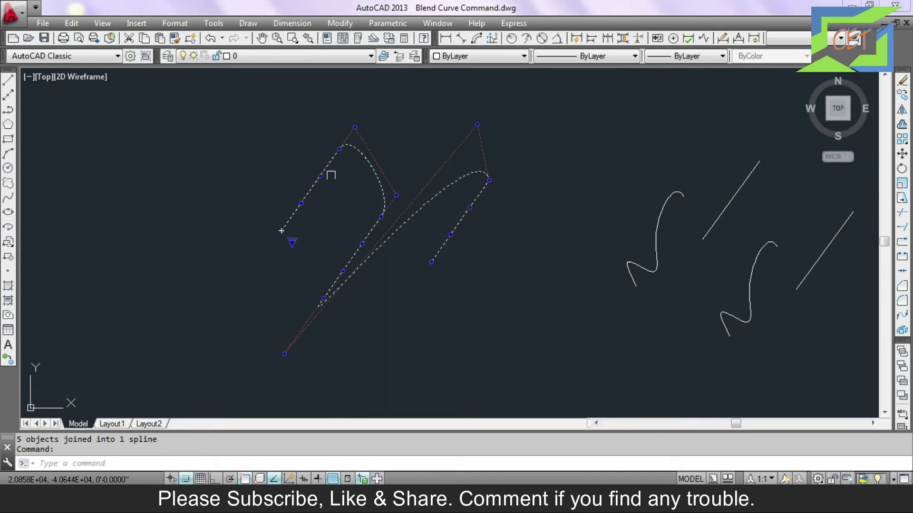
left_click(321, 176)
left_click(311, 169)
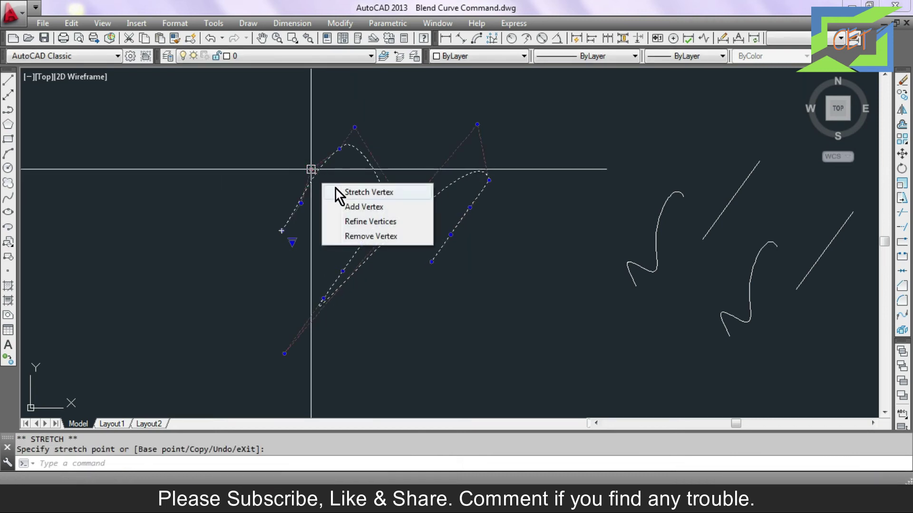
left_click(337, 192)
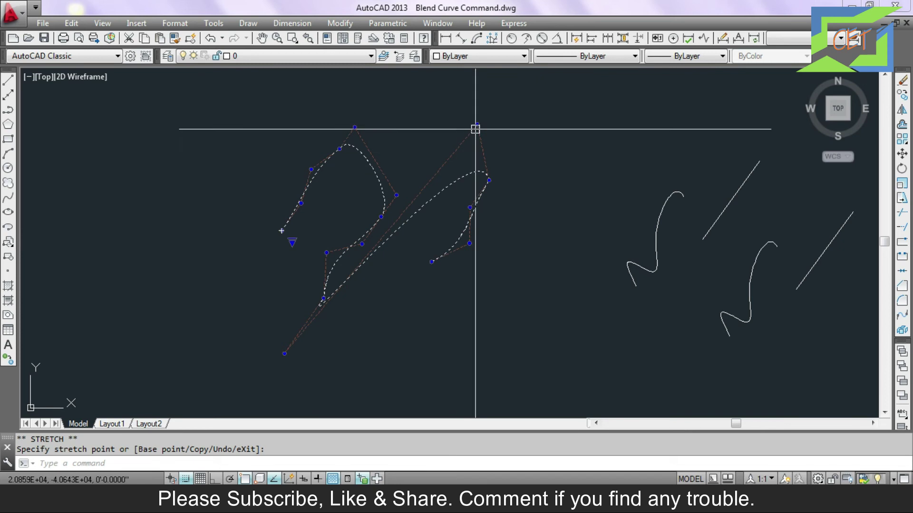
key("Escape")
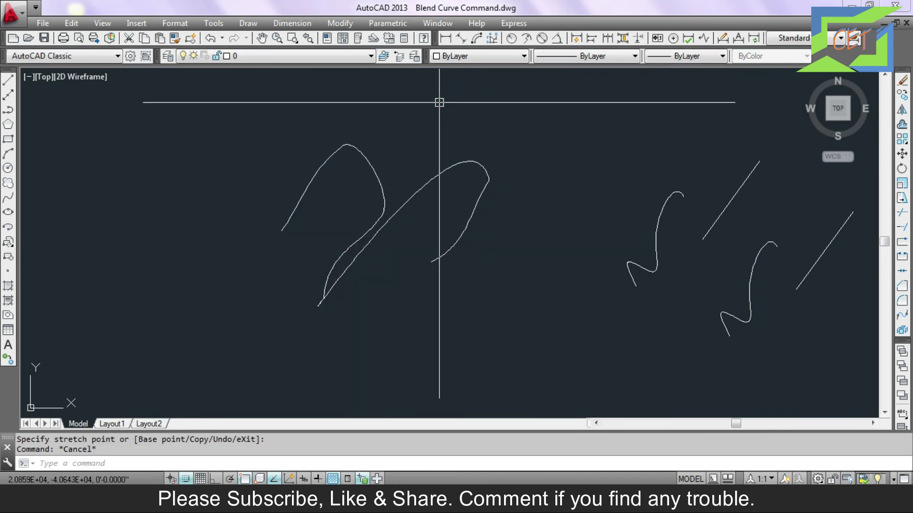
middle_click_drag(626, 143, 362, 158)
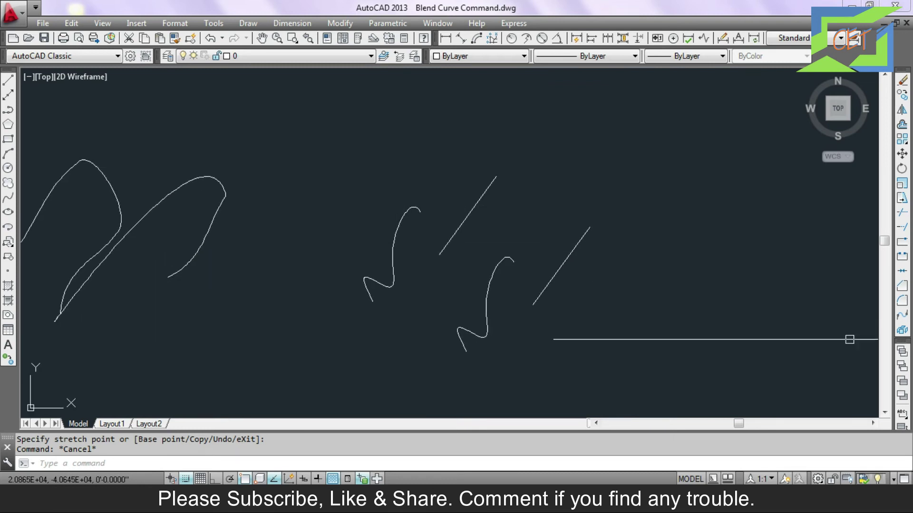
- Tangent-blend the left S-curve's top end to the nearby line's lower end
left_click(901, 315)
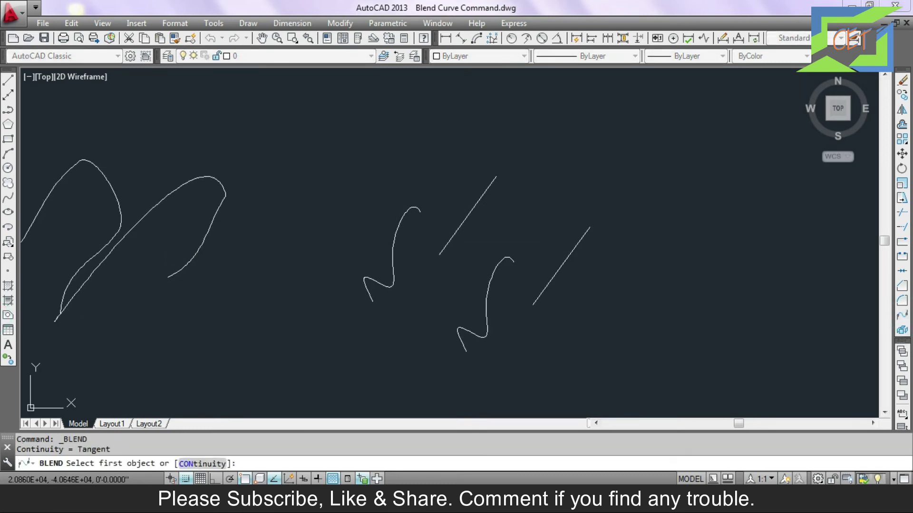
left_click(199, 464)
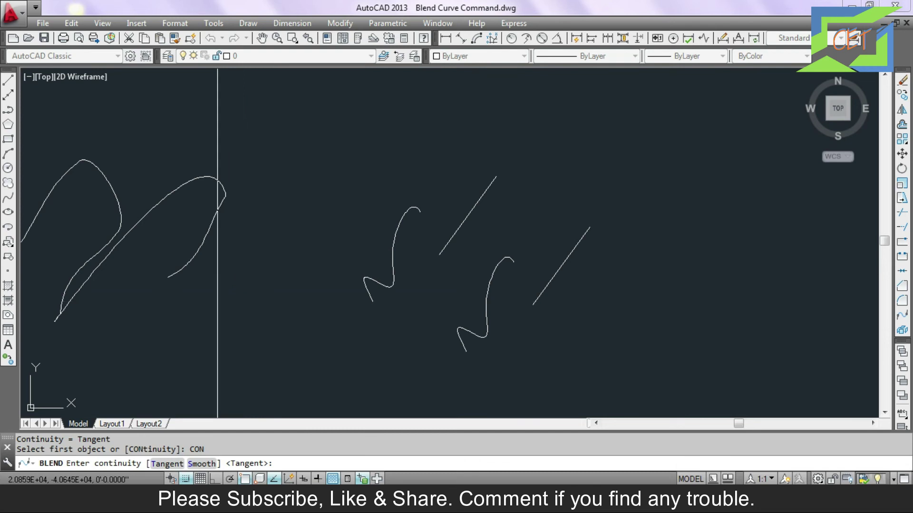
left_click(167, 464)
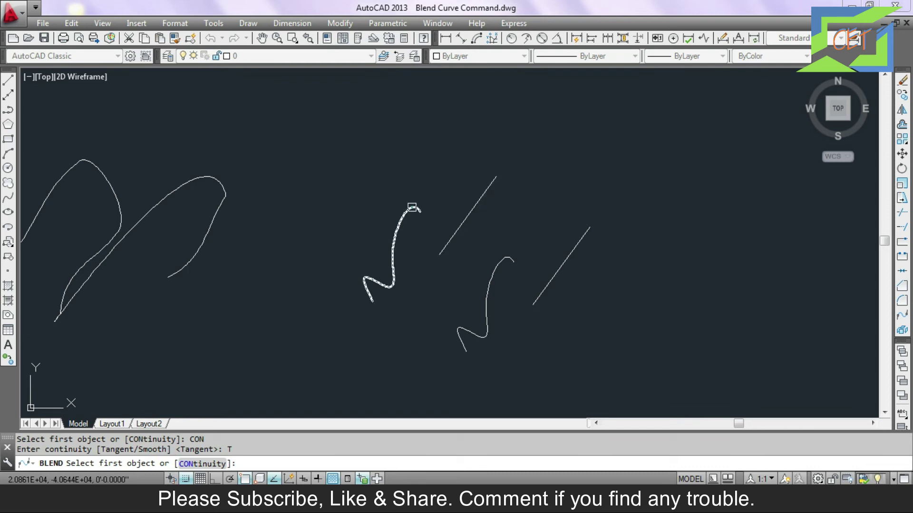
left_click(413, 208)
left_click(444, 246)
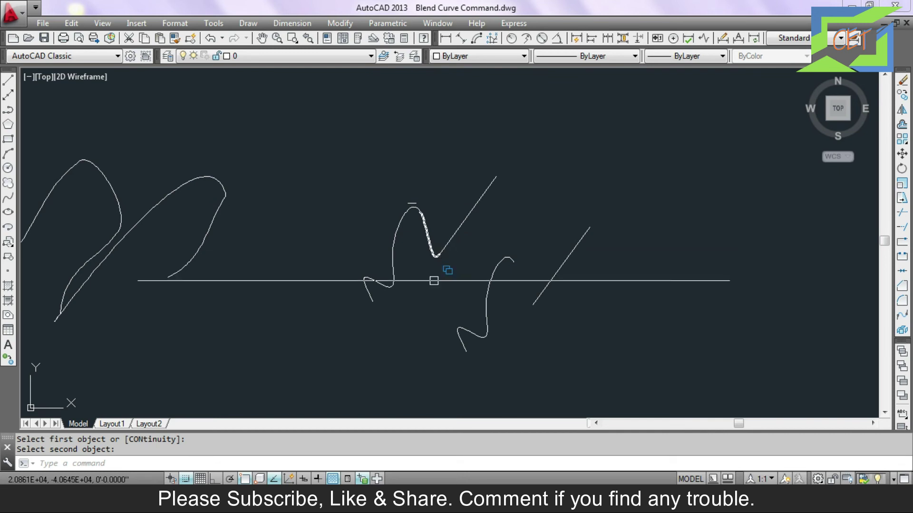
- Restart BLEND with continuity set to Smooth
left_click(902, 315)
left_click(204, 464)
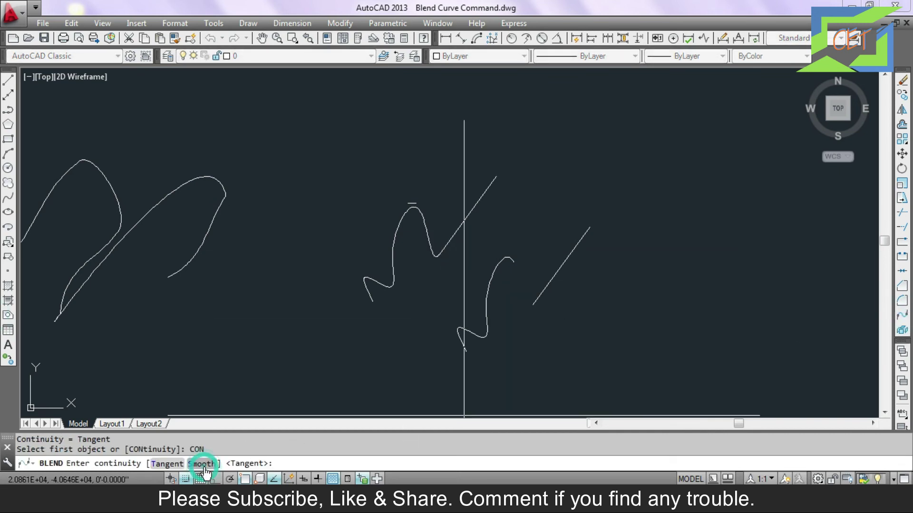
left_click(202, 464)
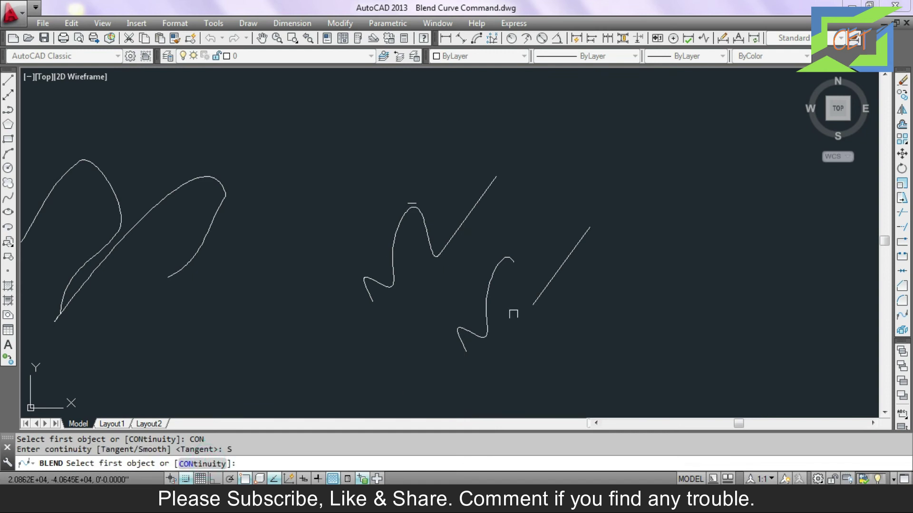
- Smooth-blend the right S-curve's top end to the second line's lower end
left_click(502, 259)
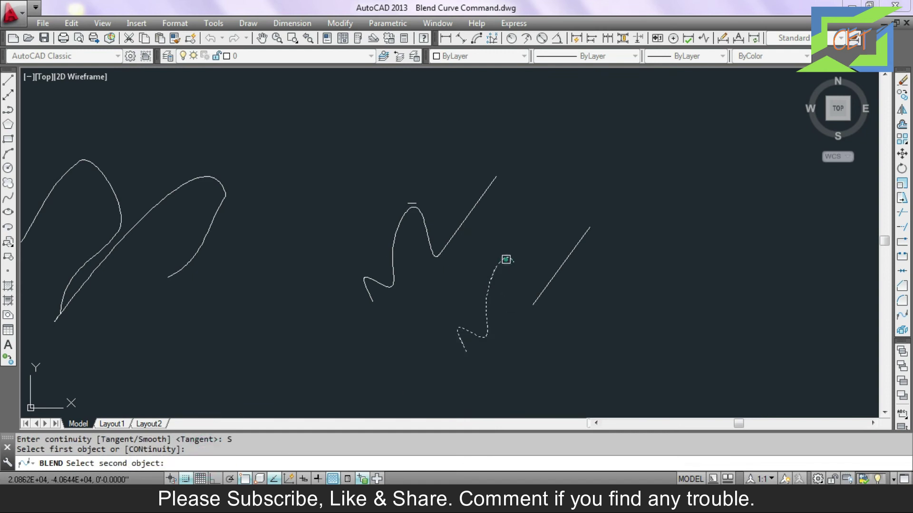
left_click(539, 295)
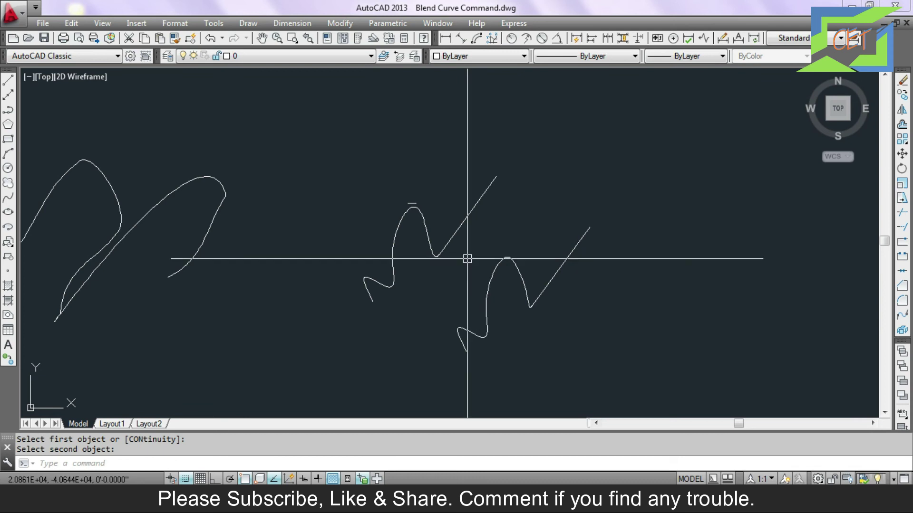
scroll(464, 262, "up", 2)
scroll(574, 334, "up", 2)
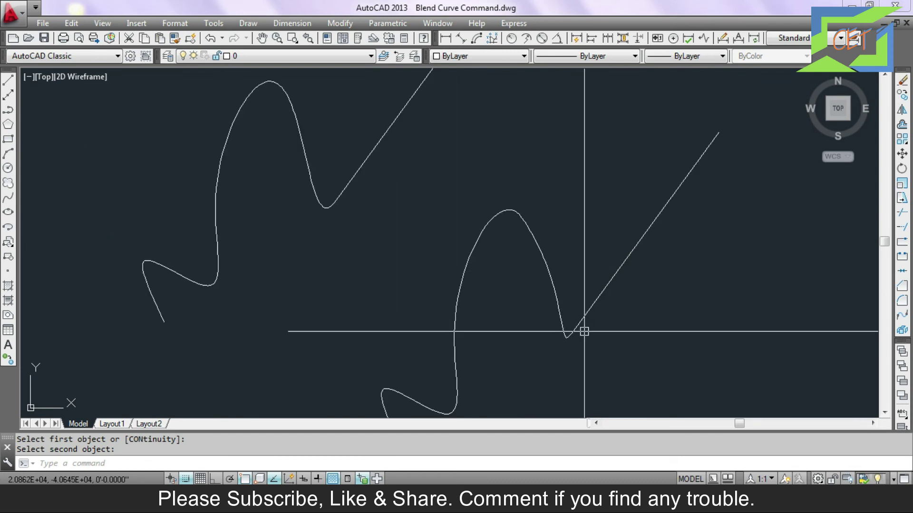
scroll(368, 204, "down", 2)
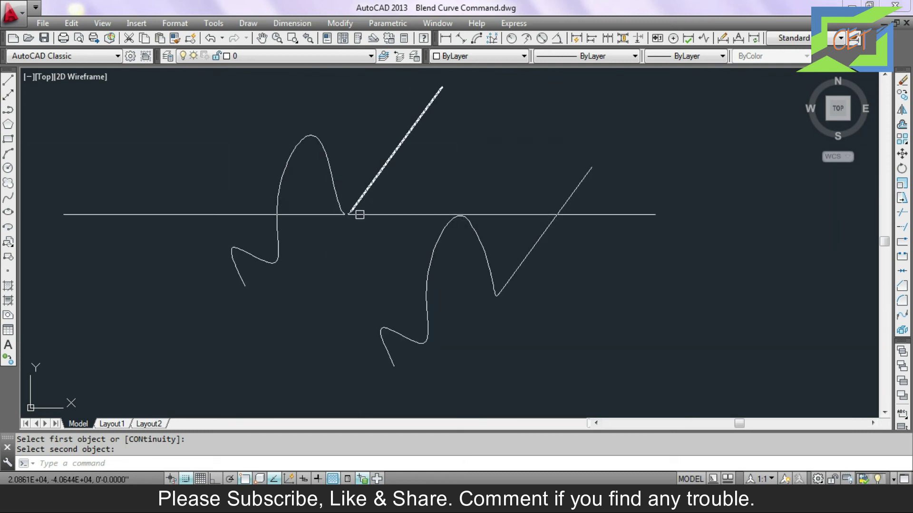
scroll(342, 243, "down", 2)
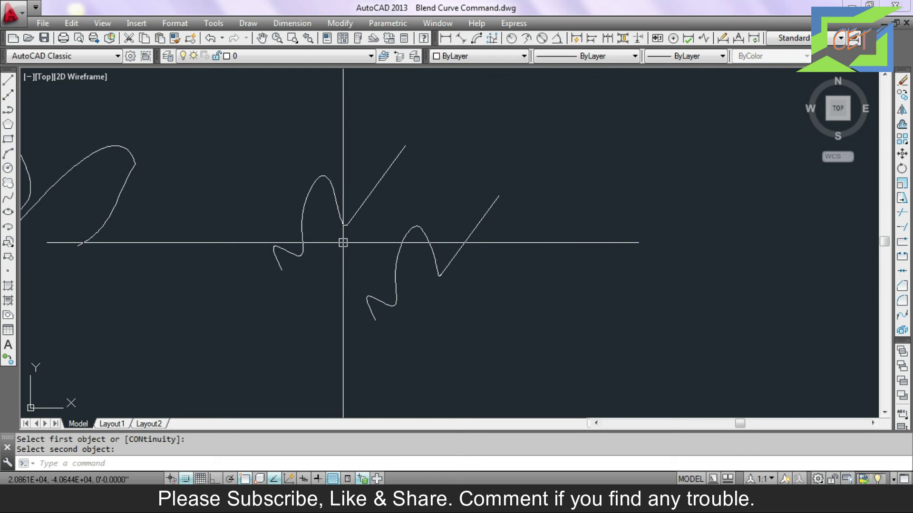
mouse_move(334, 352)
middle_mouse_down()
mouse_move(444, 257)
mouse_move(492, 163)
middle_mouse_up()
scroll(432, 165, "up", 2)
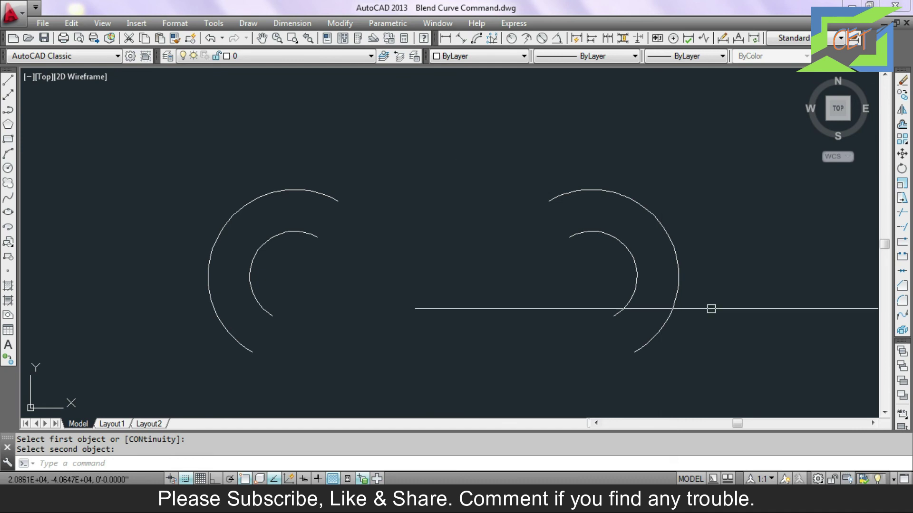
- Smooth-blend the top ends of the outer arcs, then the top ends of the inner arcs
left_click(903, 315)
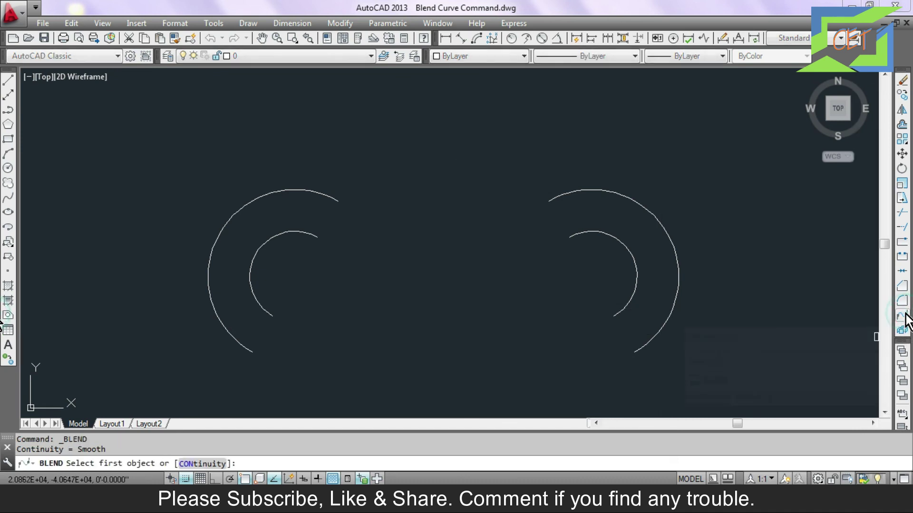
left_click(325, 196)
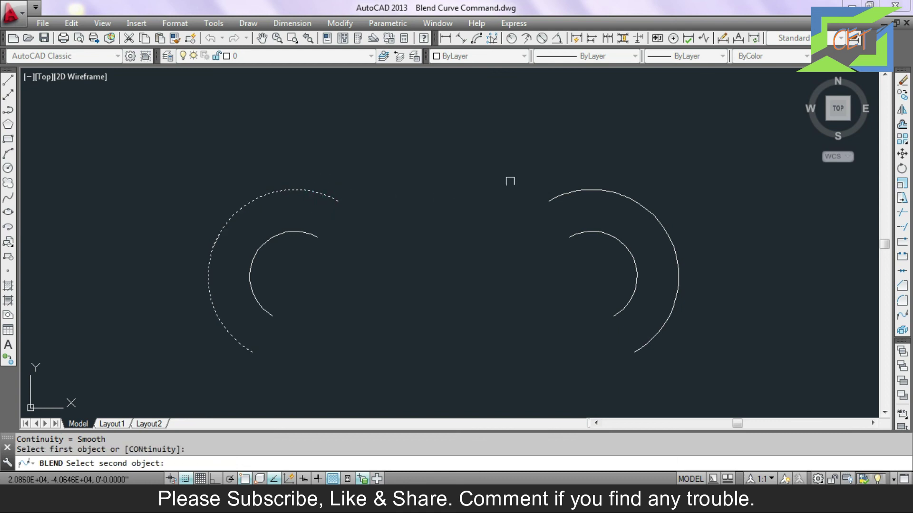
left_click(562, 192)
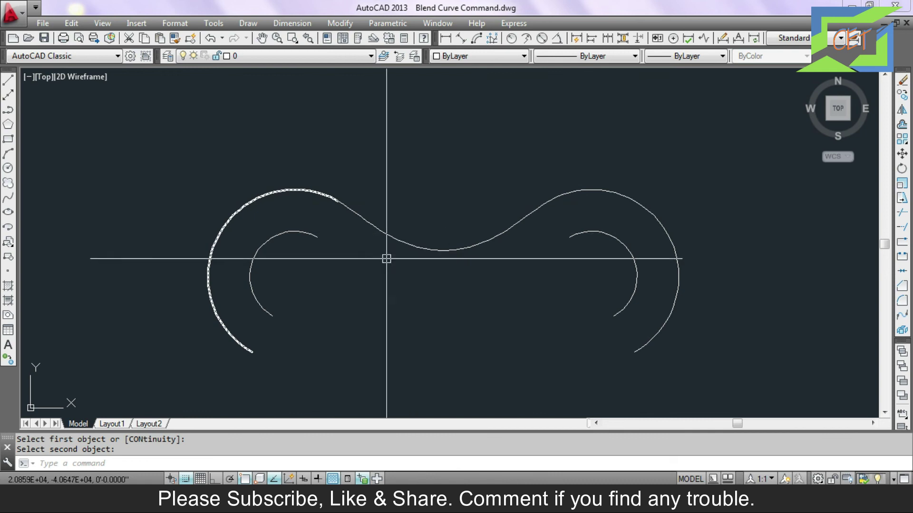
left_click(902, 315)
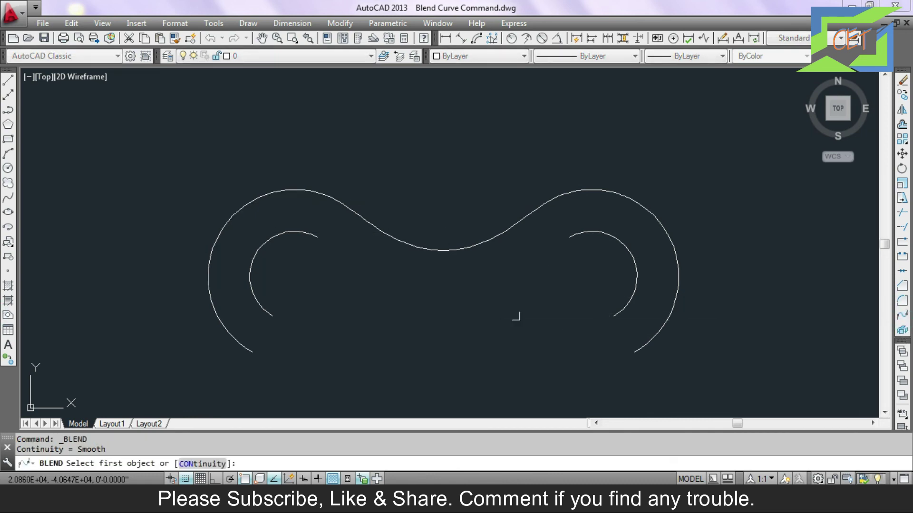
left_click(303, 234)
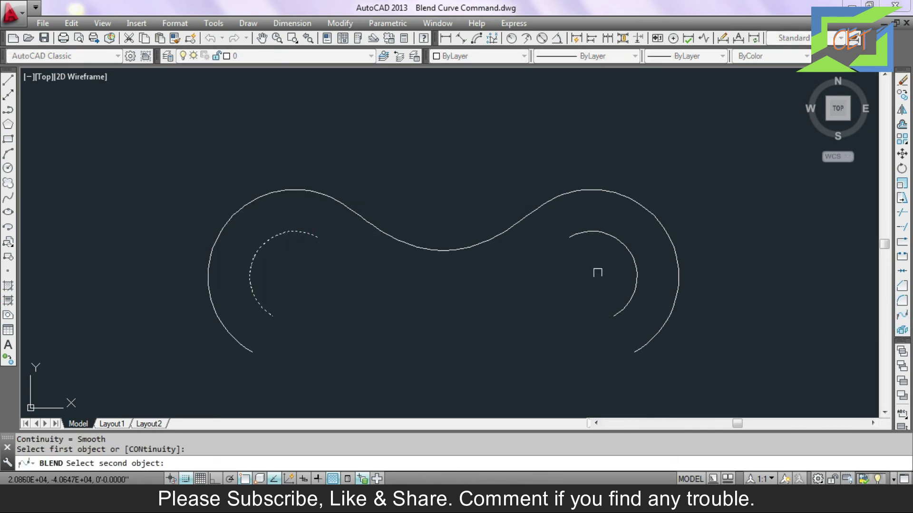
left_click(588, 237)
- Smooth-blend the lower ends of the inner arcs, then the outer arcs, closing the outline
left_click(903, 315)
left_click(264, 310)
left_click(616, 313)
left_click(903, 315)
left_click(649, 341)
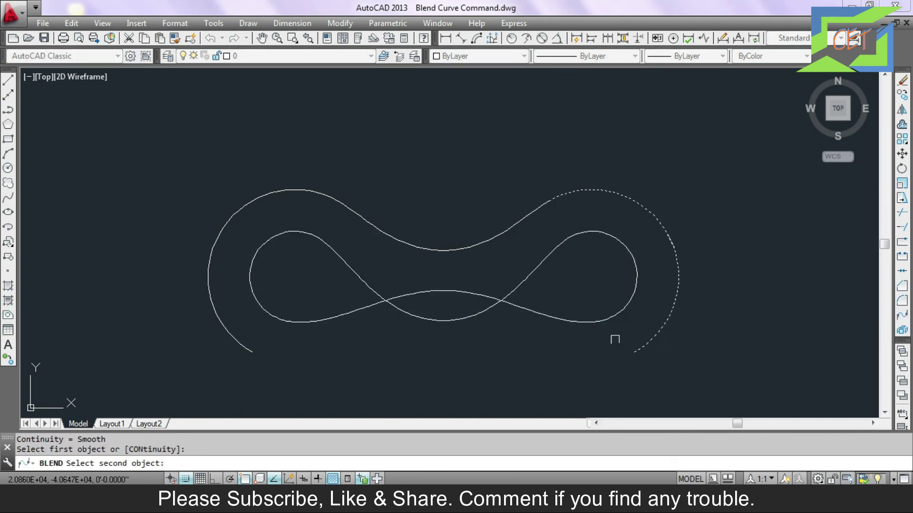
left_click(232, 347)
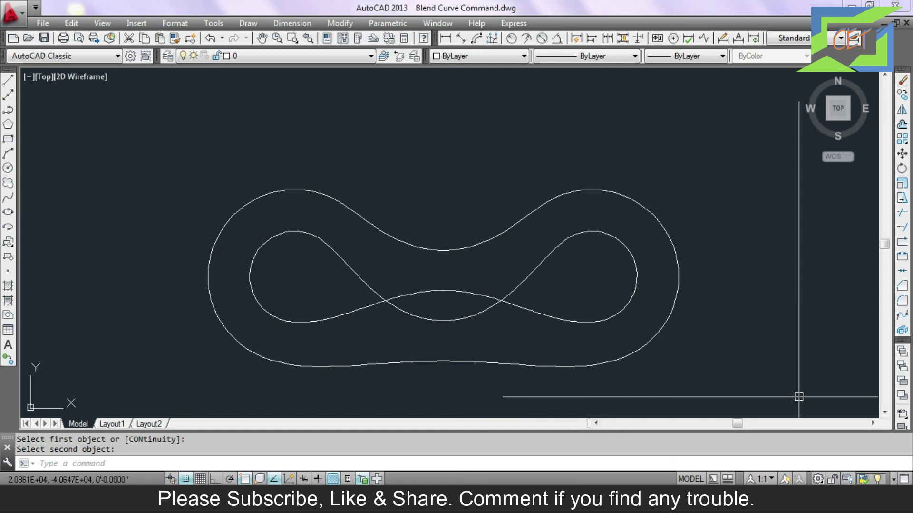